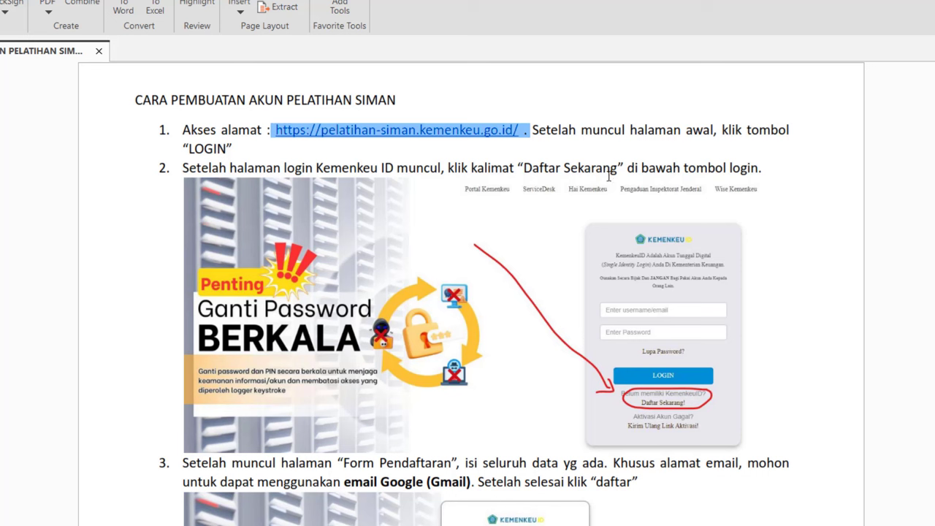
pyautogui.click(564, 168)
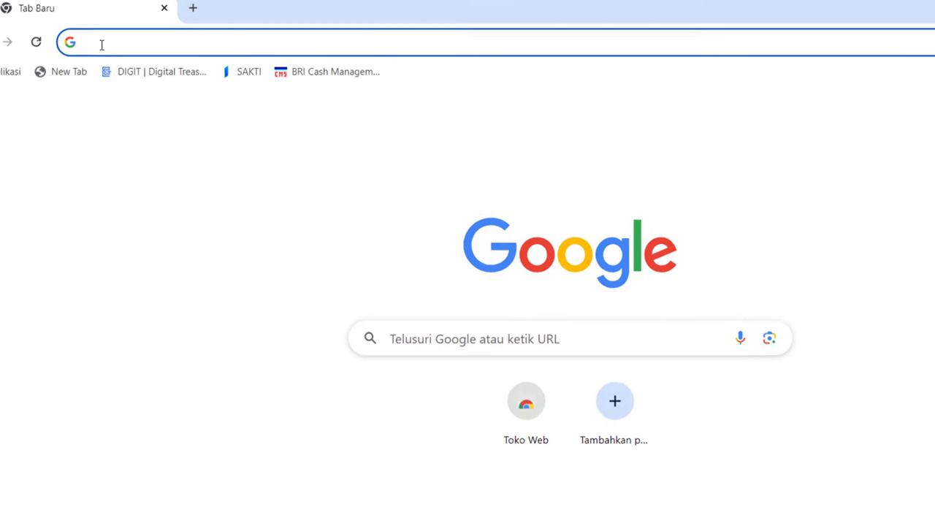
pyautogui.write('https://pelatihan-siman.kemenkeu.go.id/login')
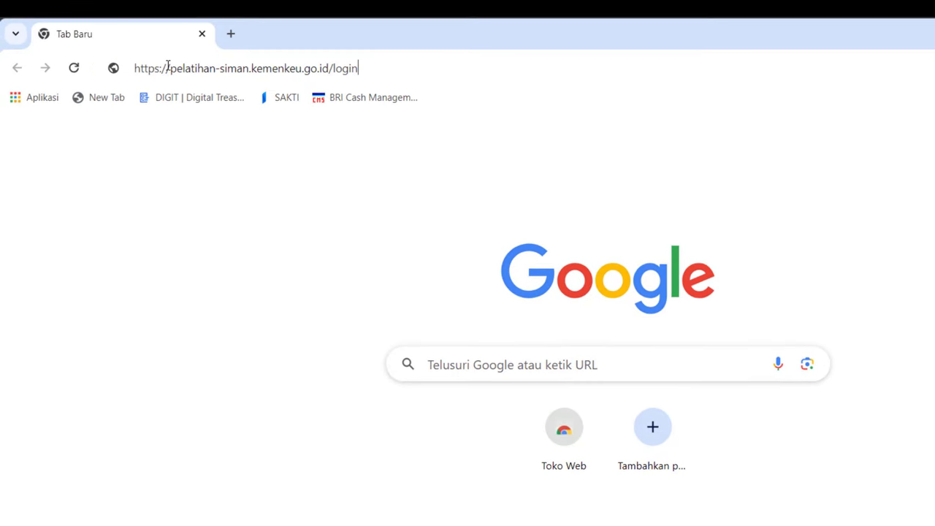
pyautogui.press('Return')
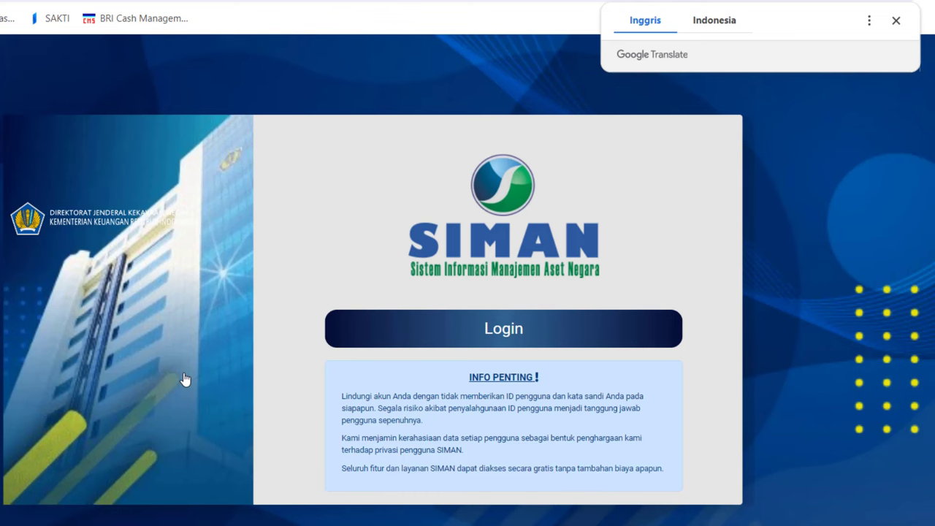
pyautogui.click(894, 23)
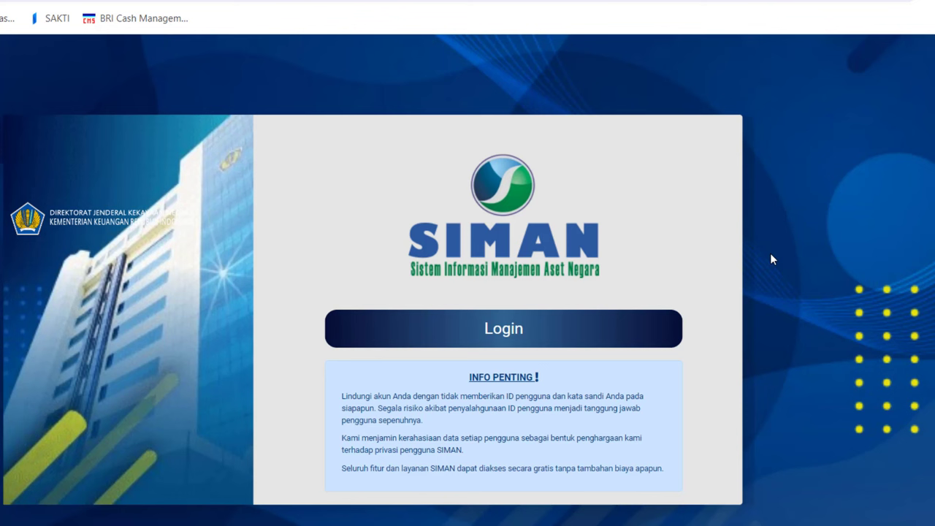
# - Proceed to the KemenkeuID sign-in page and open its new-account registration form
pyautogui.click(515, 331)
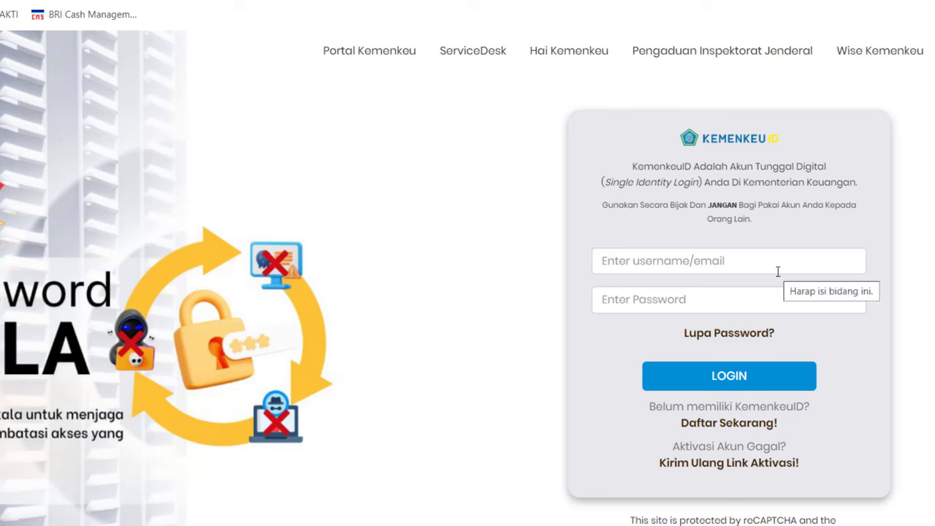
pyautogui.click(731, 424)
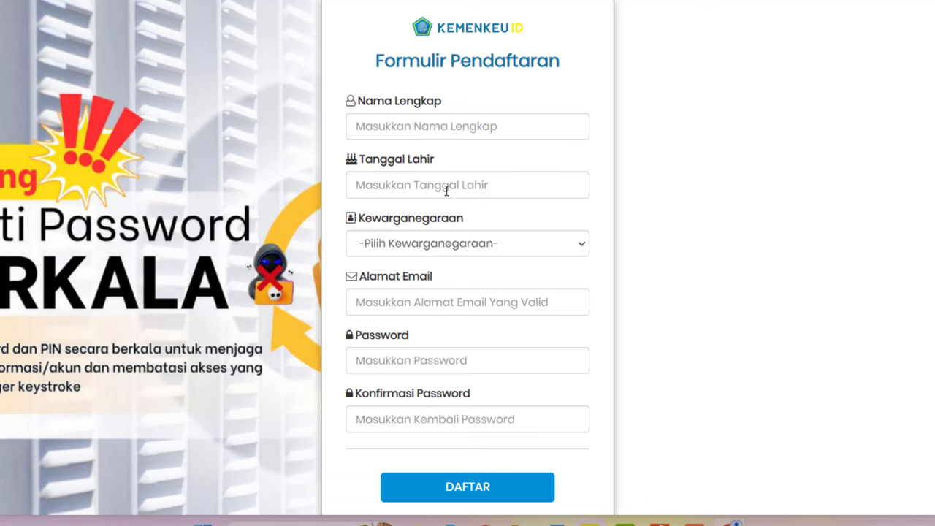
pyautogui.click(509, 247)
pyautogui.click(753, 273)
# - Switch to the PDF guide and read the instructions on registration, e-mail confirmation and signing back in to SIMAN
pyautogui.moveTo(665, 522)
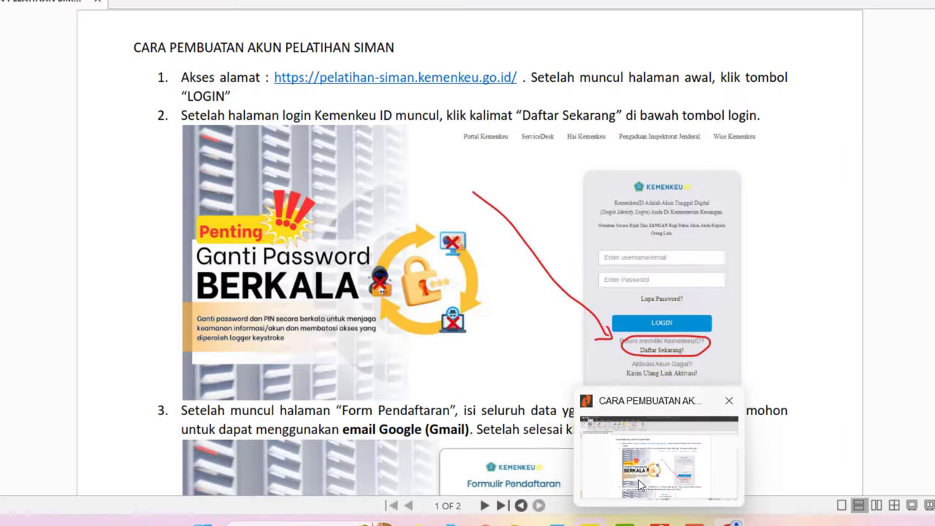
pyautogui.click(639, 480)
pyautogui.scroll(-5, 468, 292)
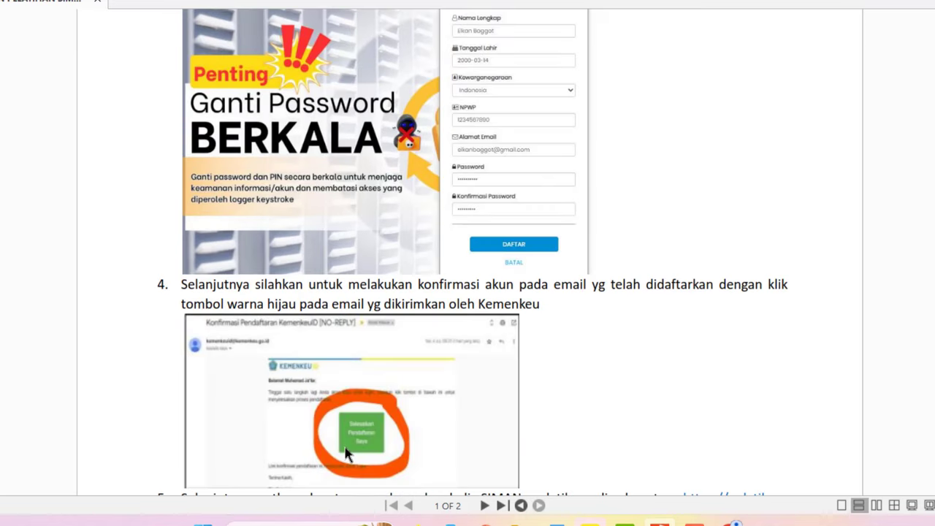
pyautogui.scroll(-5, 475, 126)
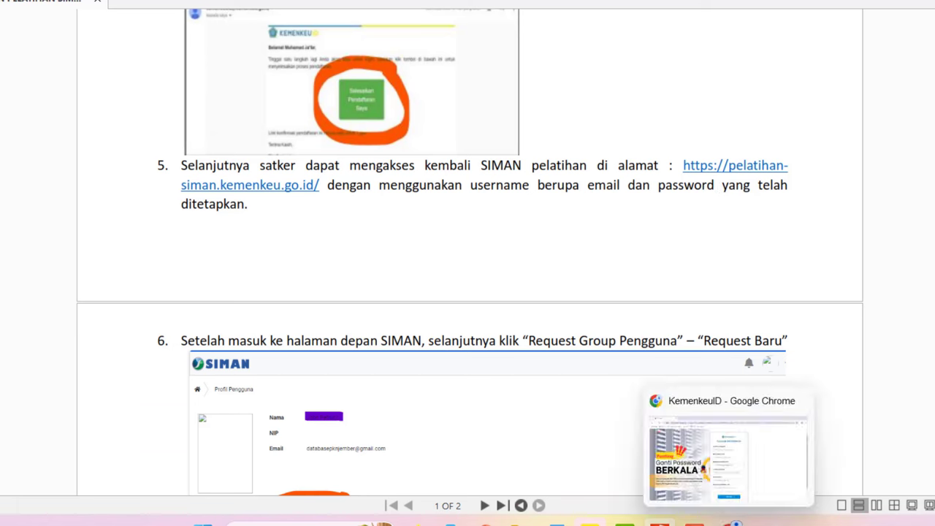
# - Return to Chrome and log in to the SIMAN training site with the KemenkeuID account
pyautogui.click(730, 520)
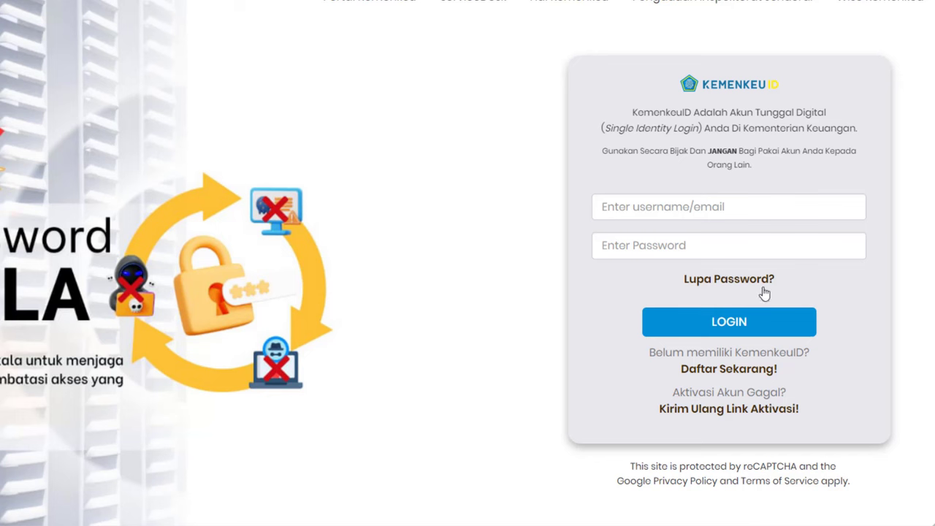
pyautogui.click(745, 322)
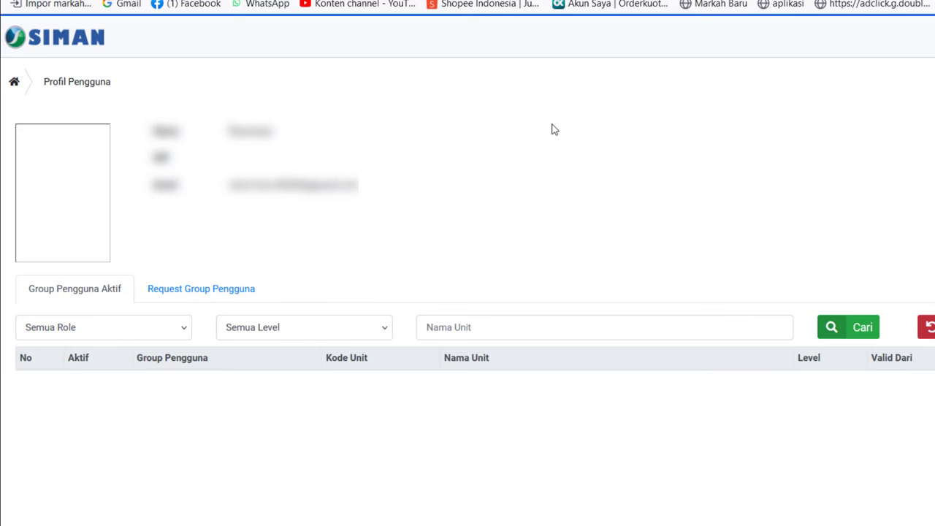
# - Start a new user group request with user type Pengguna Barang and the Satker-level group Analis Satker
pyautogui.click(195, 297)
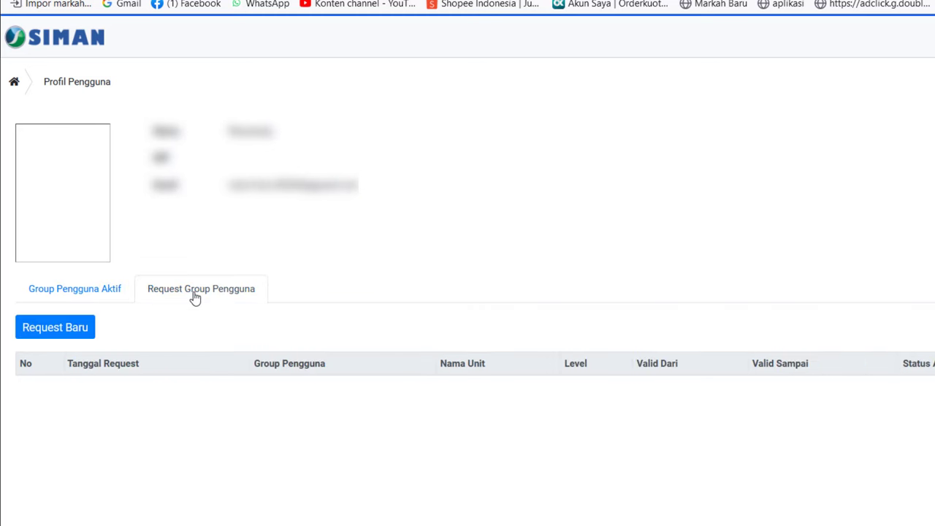
pyautogui.click(55, 329)
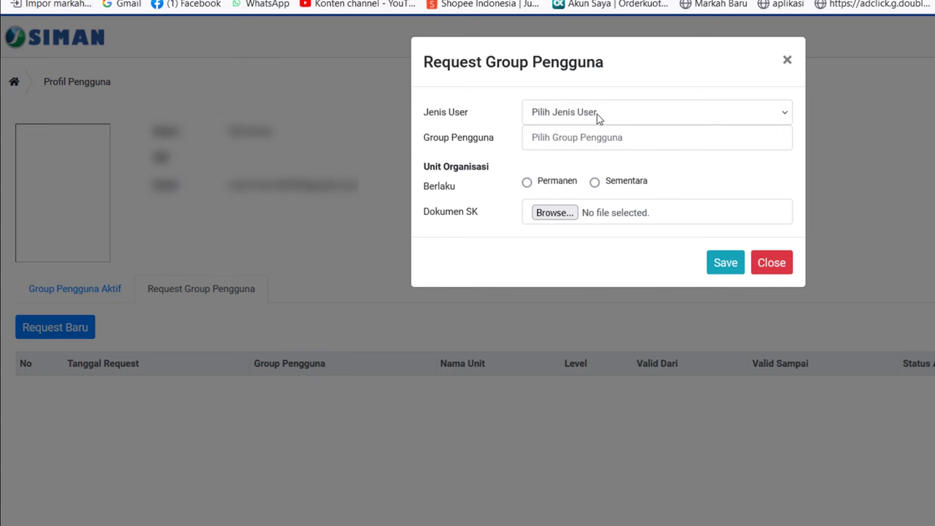
pyautogui.click(596, 114)
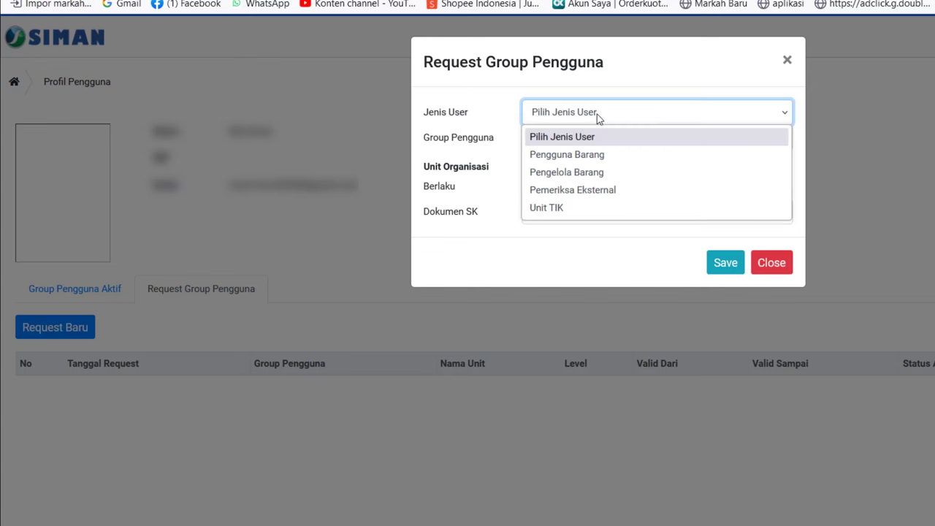
pyautogui.click(585, 156)
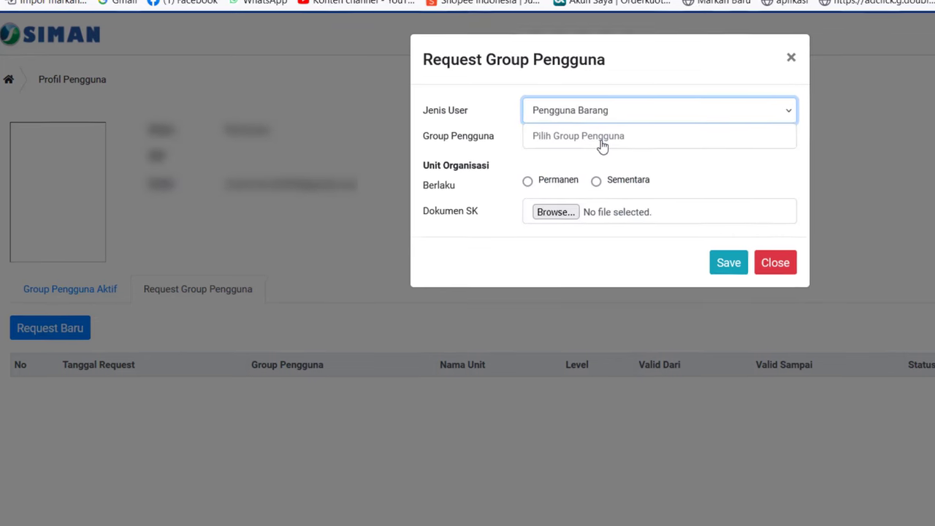
pyautogui.click(601, 139)
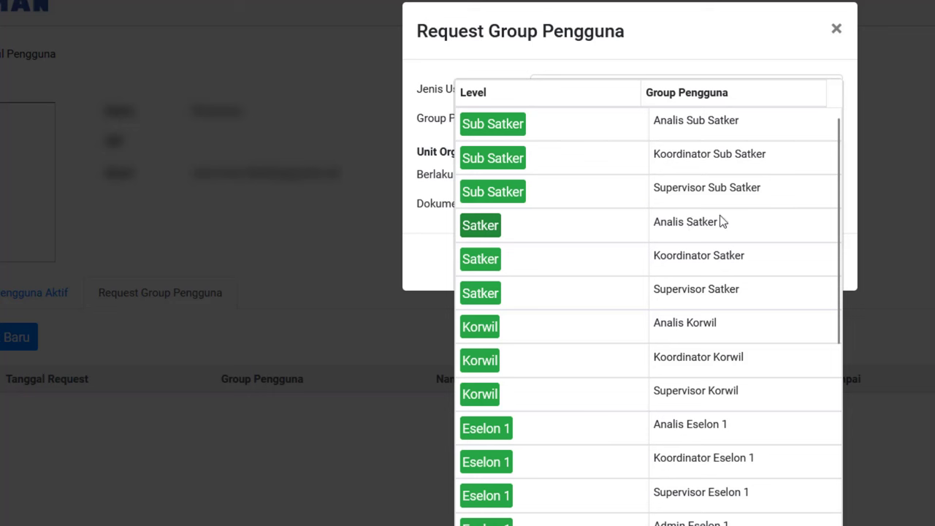
pyautogui.click(481, 234)
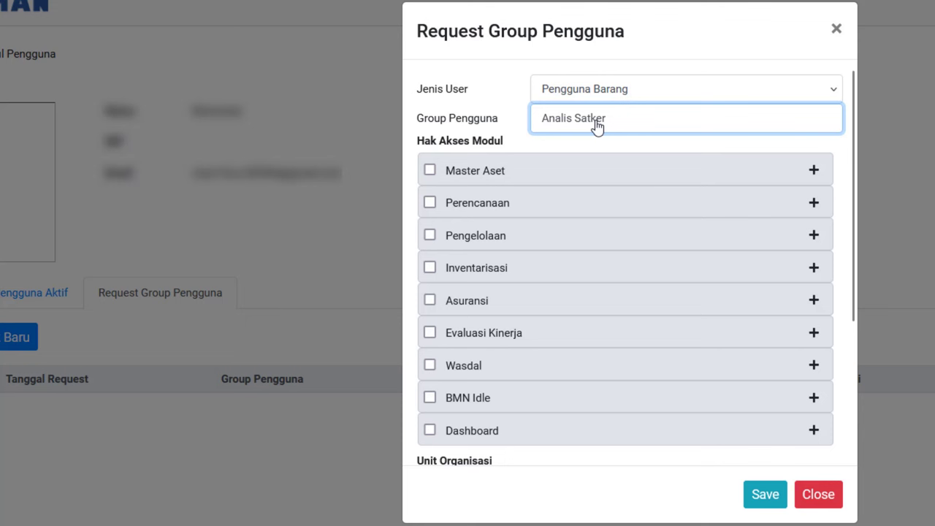
# - Grant the request access to every module from Master Aset through Dashboard
pyautogui.click(431, 170)
pyautogui.click(429, 205)
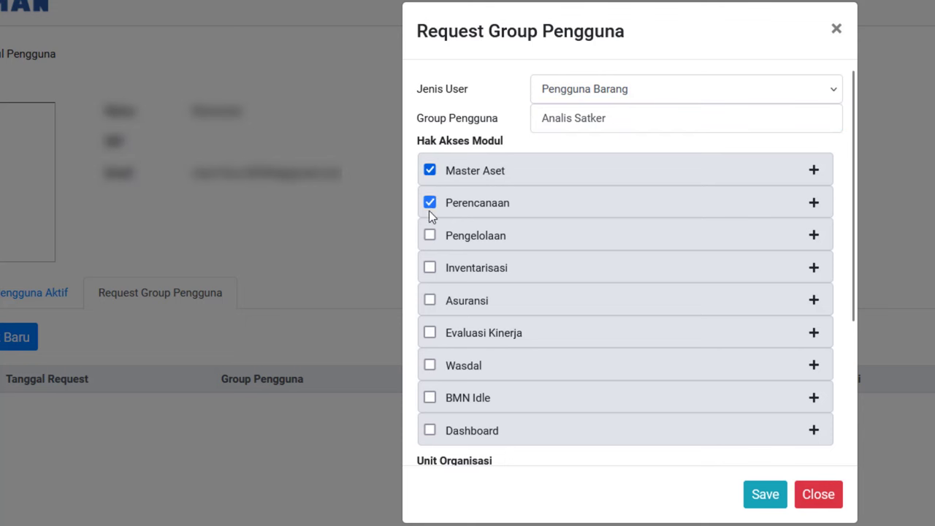
pyautogui.click(436, 244)
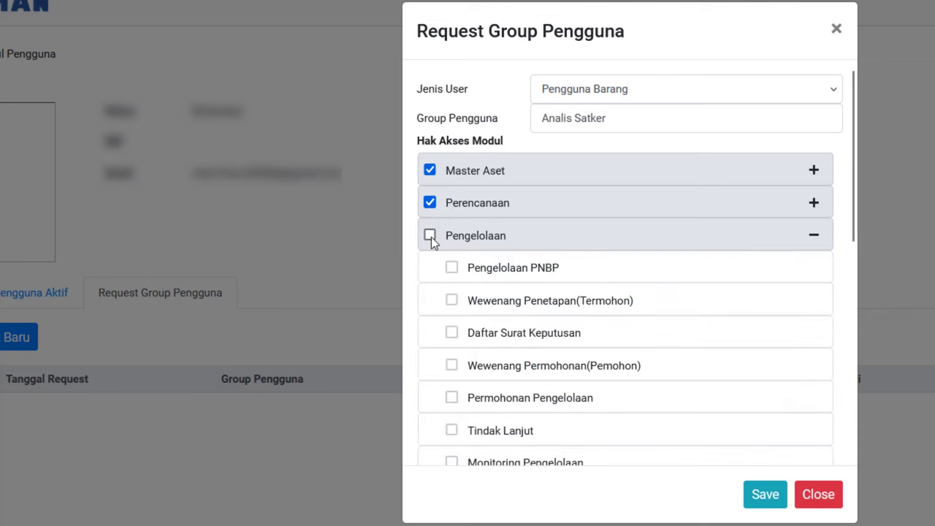
pyautogui.click(431, 236)
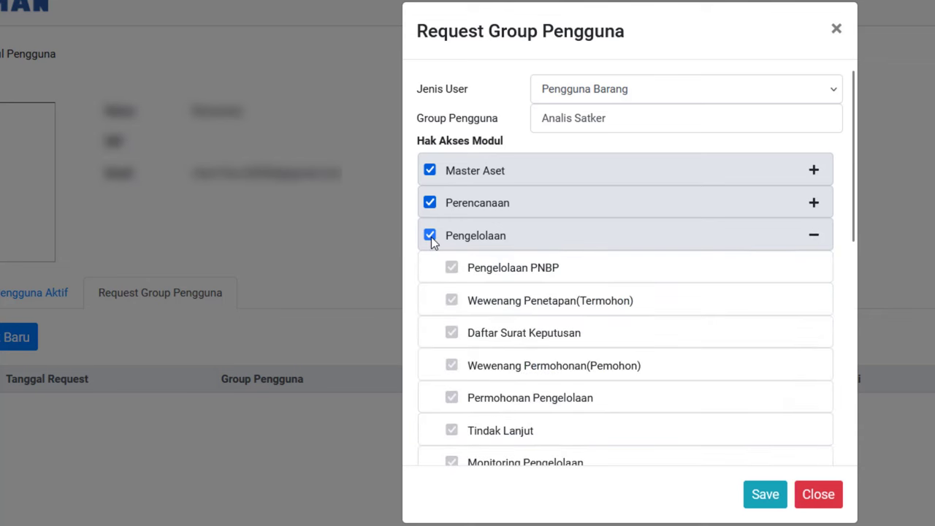
pyautogui.click(813, 236)
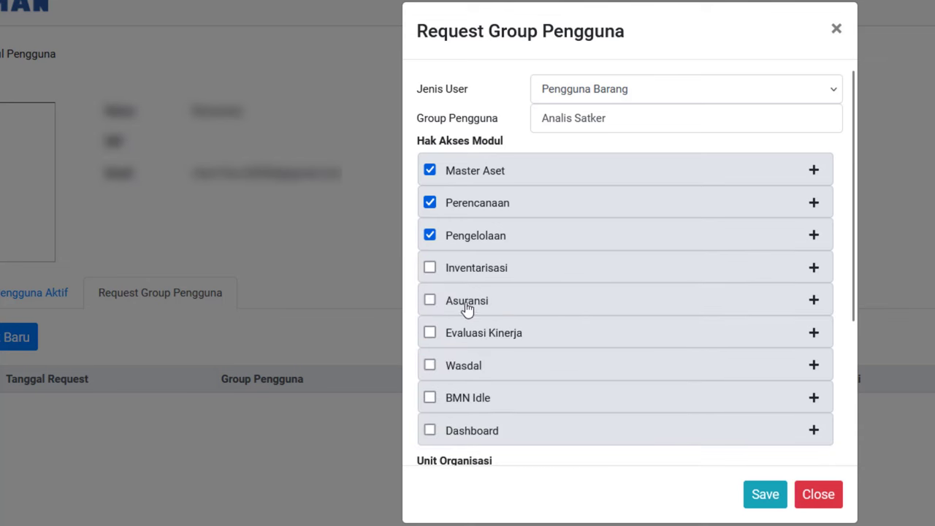
pyautogui.click(431, 268)
pyautogui.click(429, 301)
pyautogui.click(431, 366)
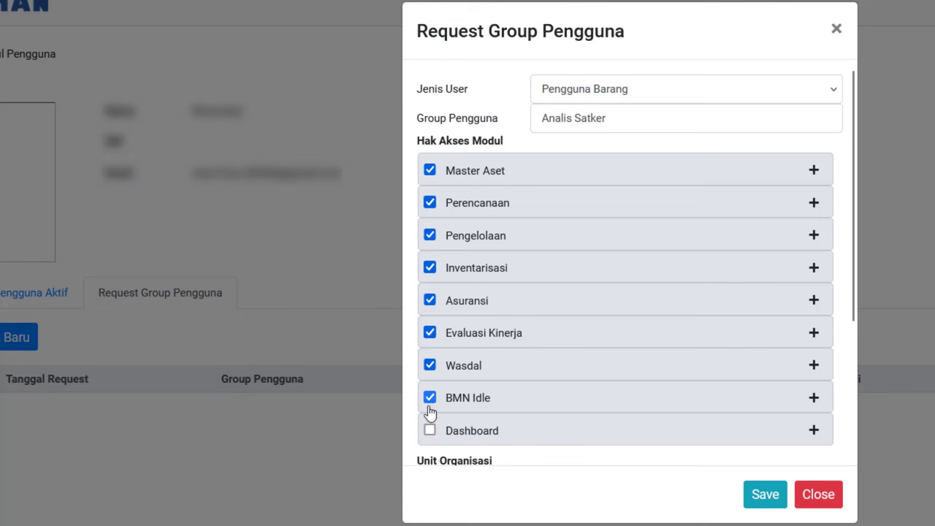
pyautogui.click(429, 428)
# - Set the organisation unit's KL to 025 - KEMENTERIAN AGAMA RI and Eselon 1 to 02504 - DITJEN PENDIDIKAN ISLAM
pyautogui.moveTo(854, 279); pyautogui.dragTo(867, 453)
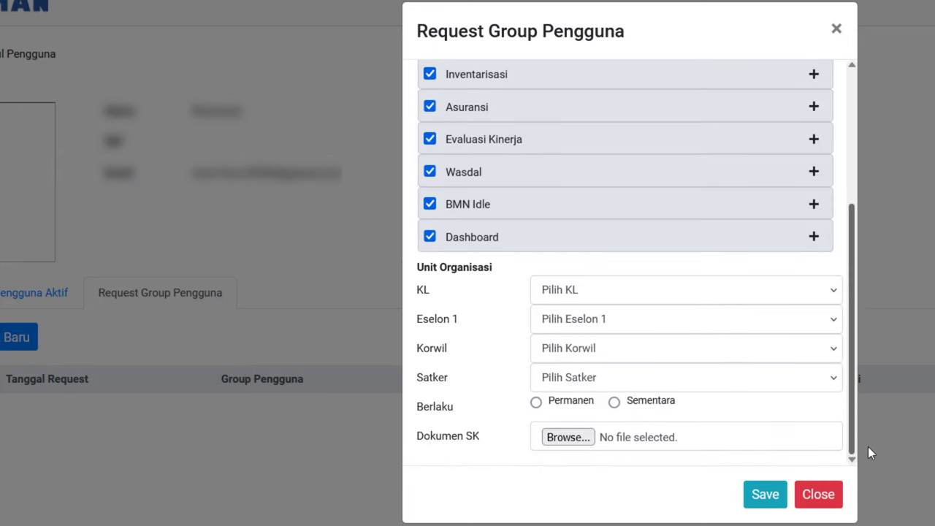
pyautogui.click(604, 291)
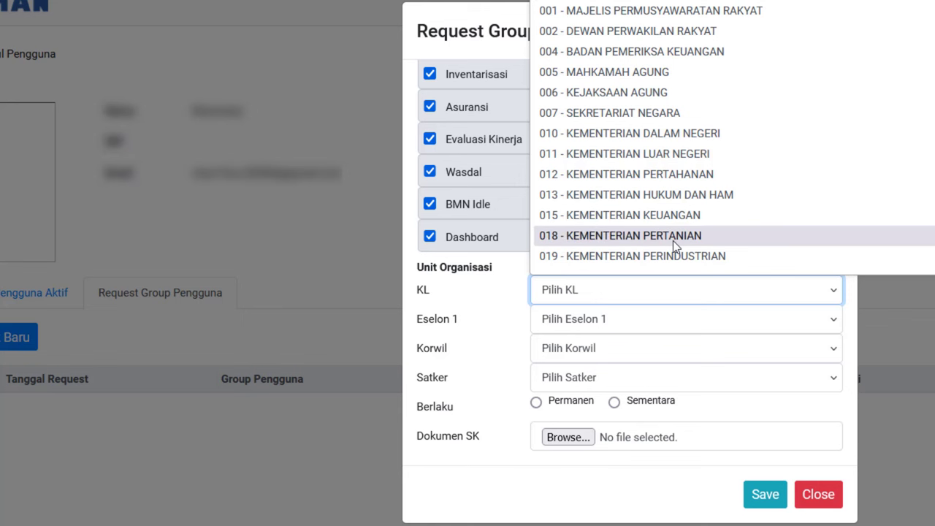
pyautogui.press('Down')
pyautogui.press('Down')
pyautogui.press('Down')
pyautogui.press('Down')
pyautogui.press('Down')
pyautogui.press('Down')
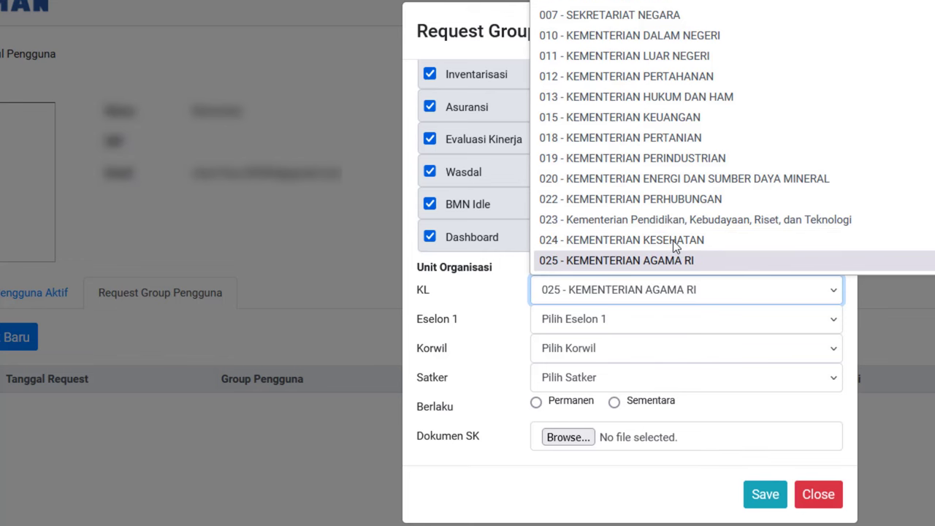
pyautogui.click(648, 259)
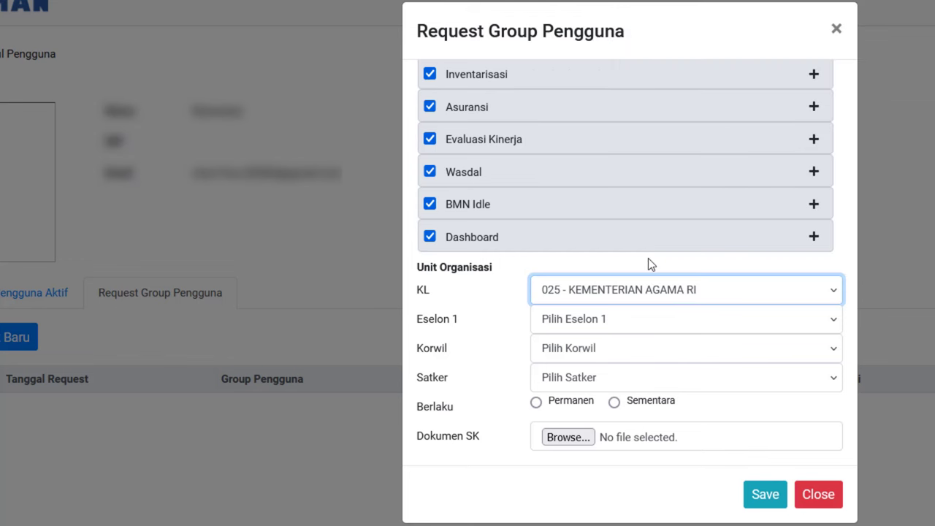
pyautogui.click(561, 323)
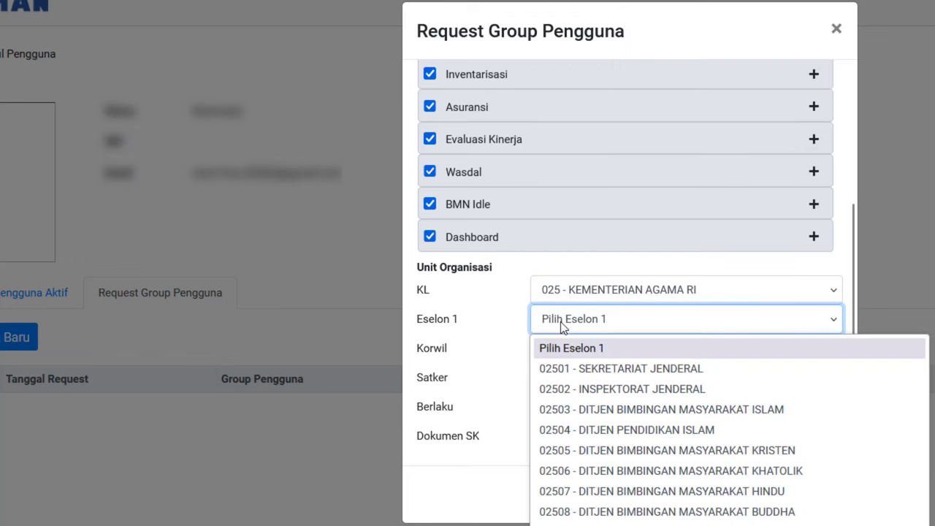
pyautogui.click(622, 428)
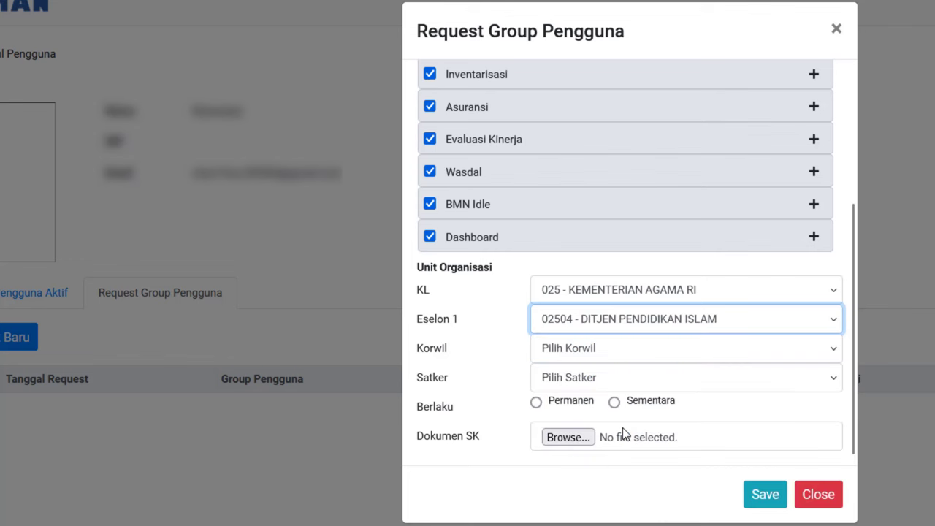
# - Set the Korwil to 025043500KD - KORWIL KEMENTERIAN AGAMA KALTARA (04)
pyautogui.click(564, 349)
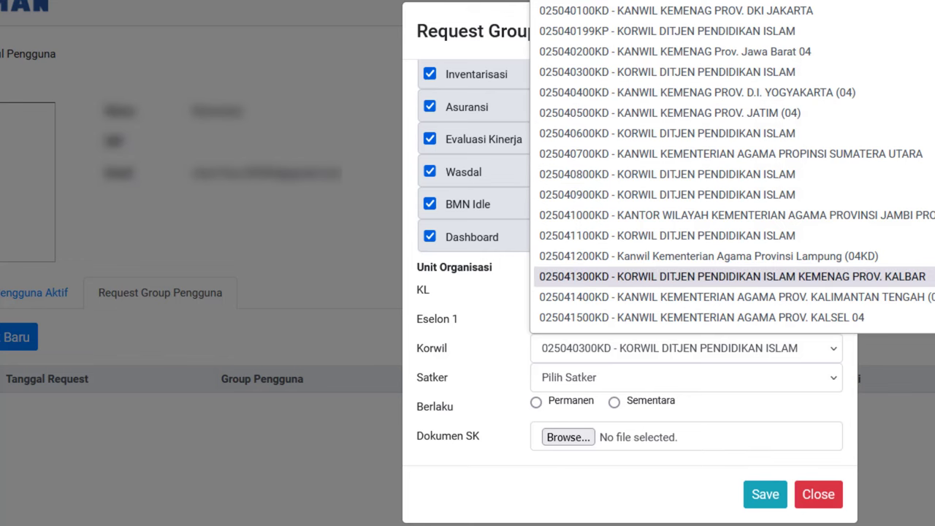
pyautogui.scroll(-6, 731, 276)
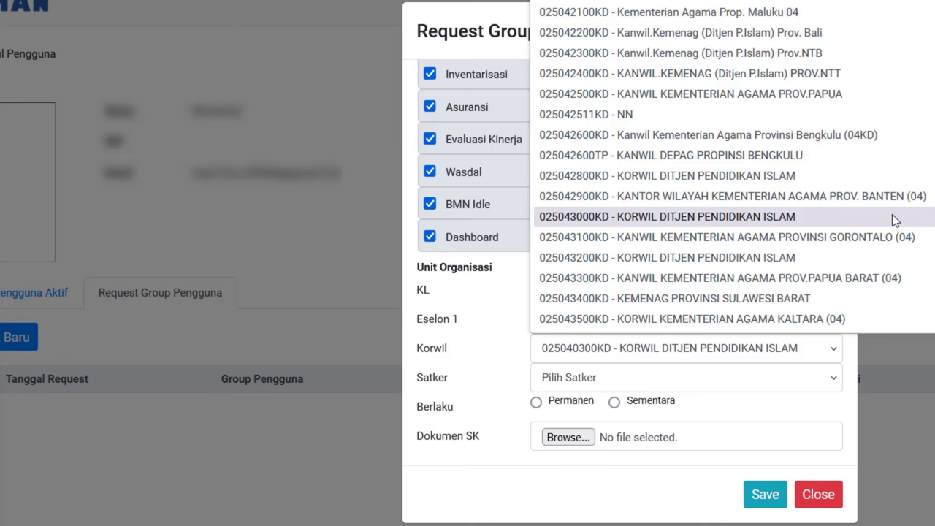
pyautogui.press('Down')
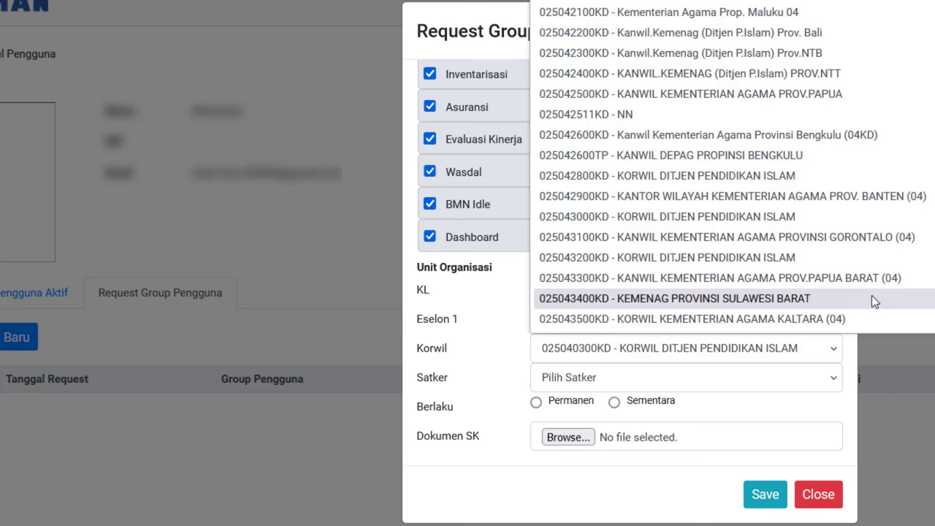
pyautogui.click(783, 322)
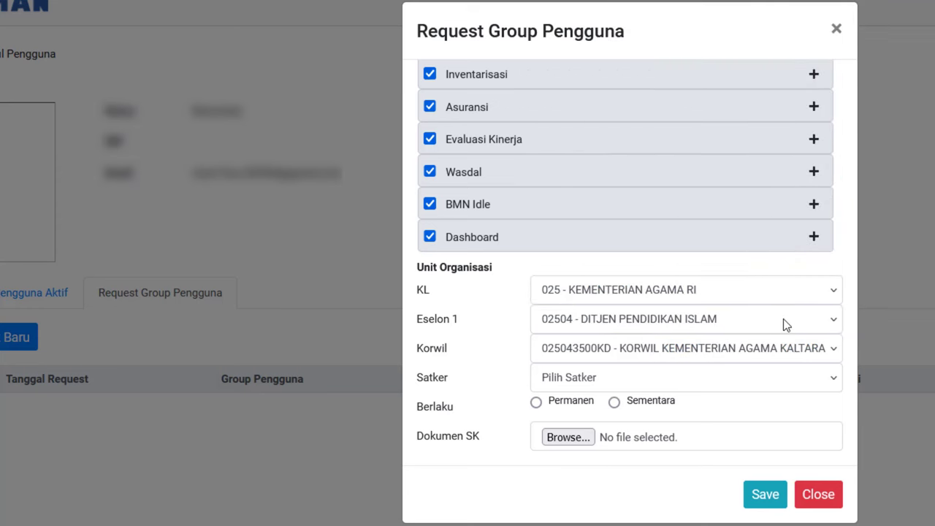
pyautogui.click(624, 379)
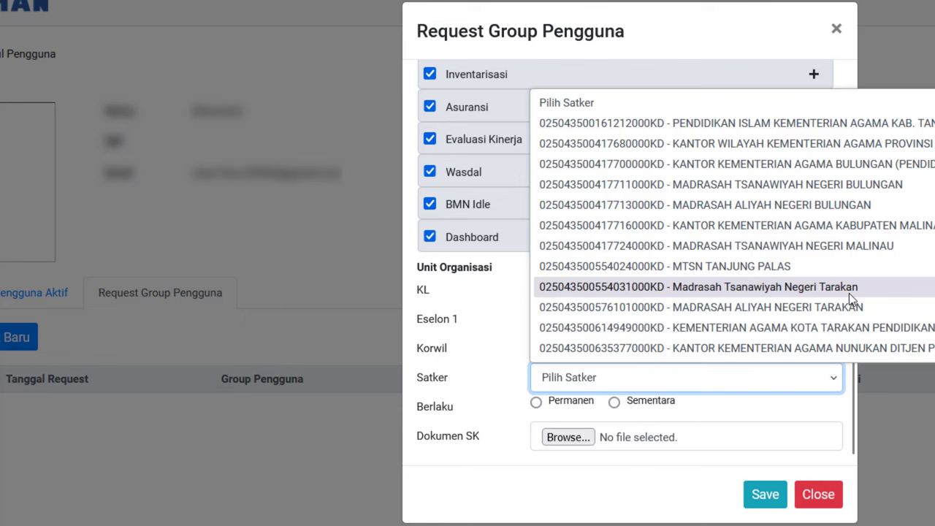
pyautogui.click(795, 184)
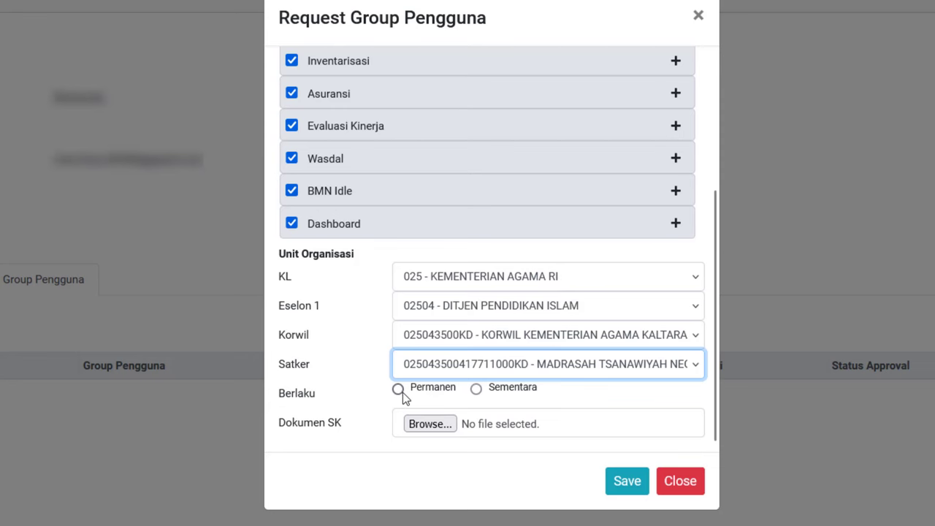
pyautogui.click(398, 390)
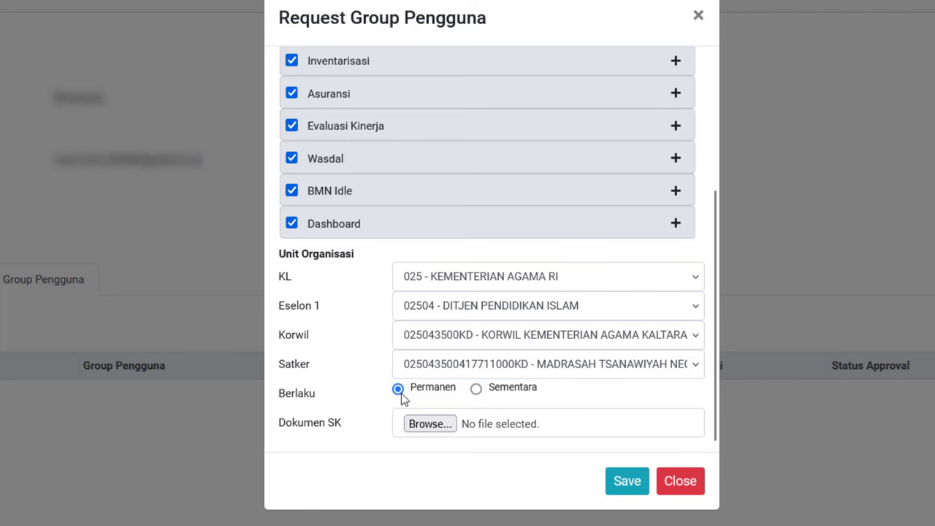
# - Attach DigiPay002i.pdf as the request's Dokumen SK and save the user group request
pyautogui.click(431, 425)
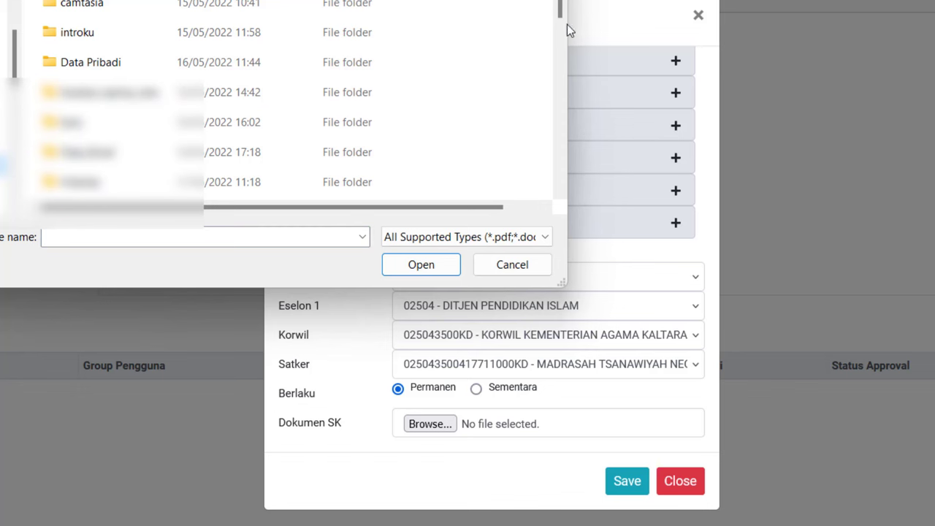
pyautogui.moveTo(564, 42); pyautogui.dragTo(553, 190)
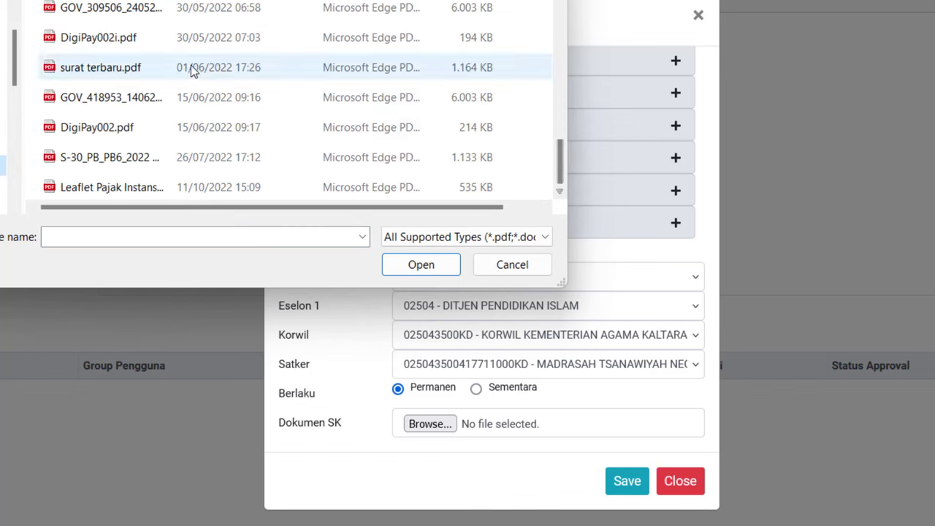
pyautogui.rightClick(80, 41)
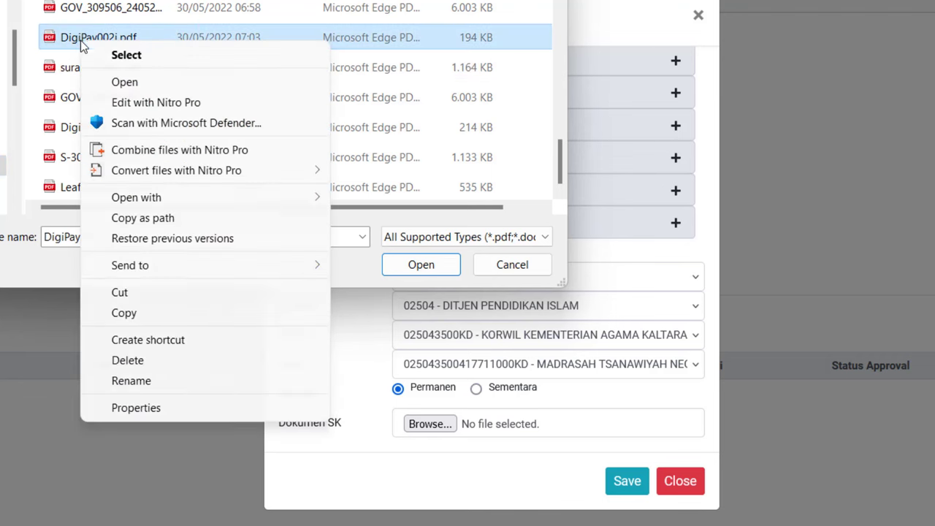
pyautogui.click(62, 39)
pyautogui.doubleClick(62, 39)
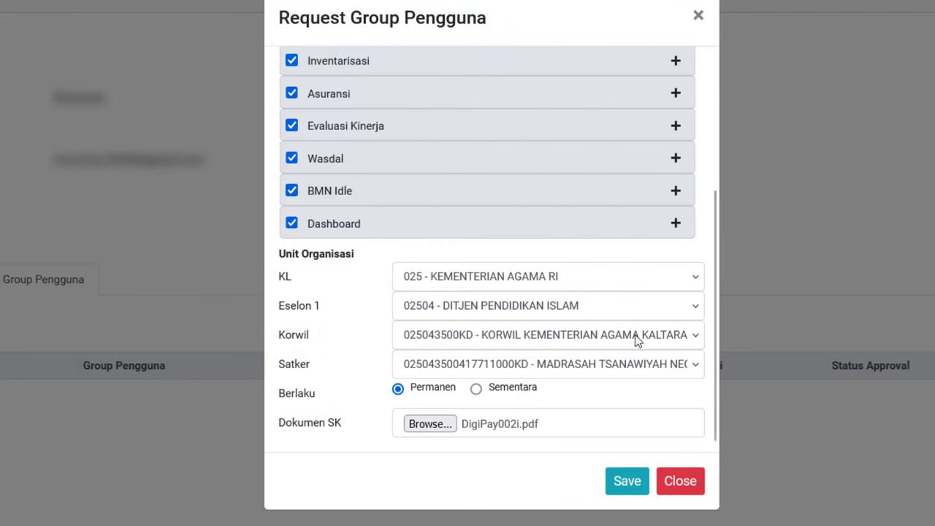
pyautogui.click(627, 482)
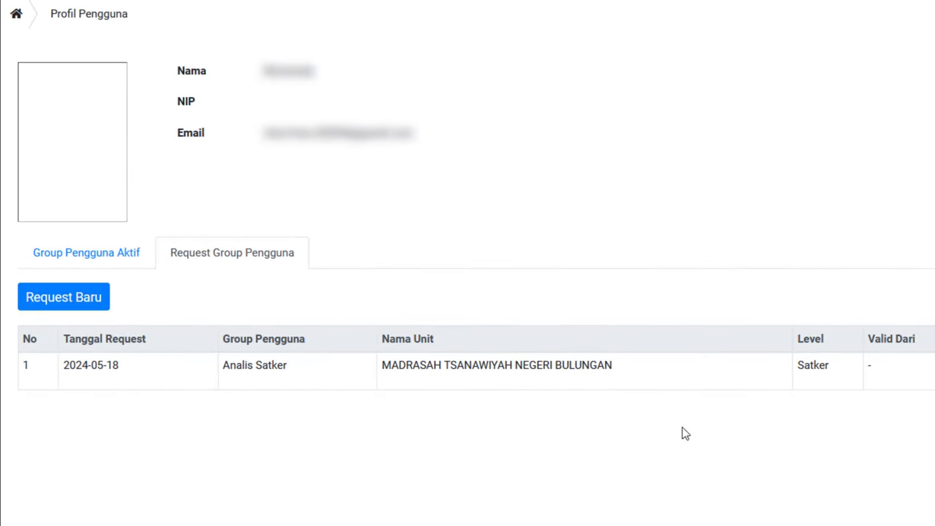
pyautogui.click(917, 493)
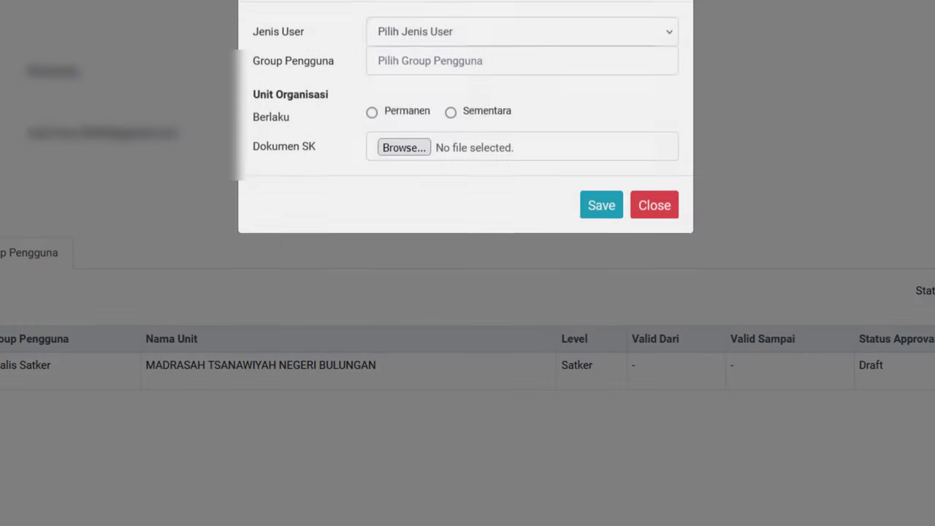
pyautogui.click(393, 54)
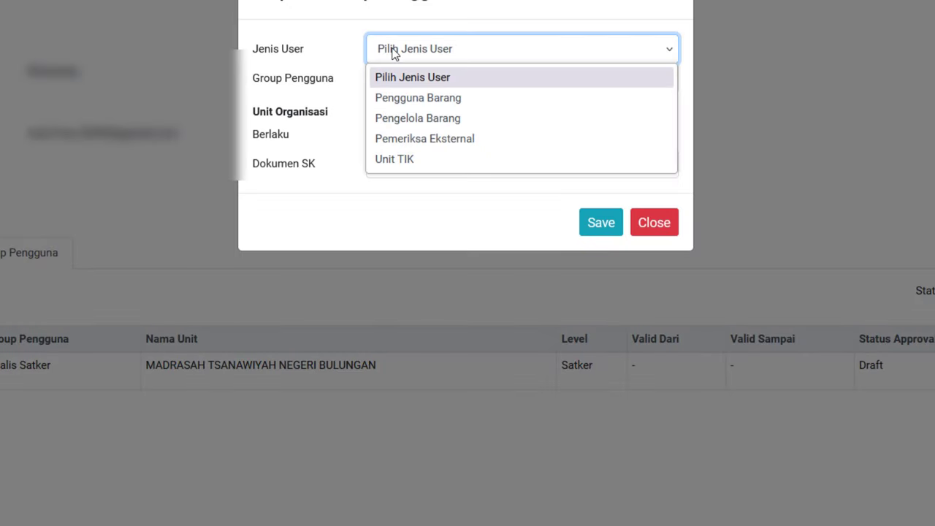
pyautogui.click(444, 102)
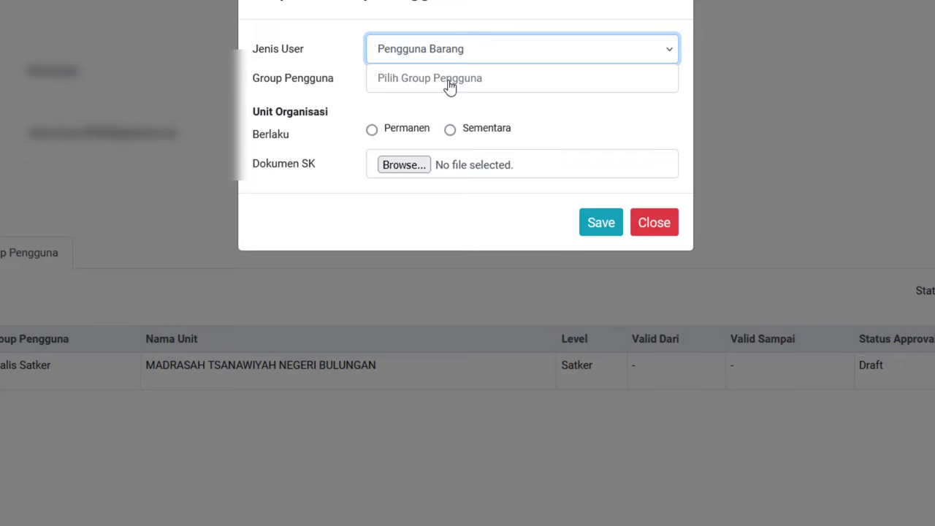
pyautogui.click(449, 85)
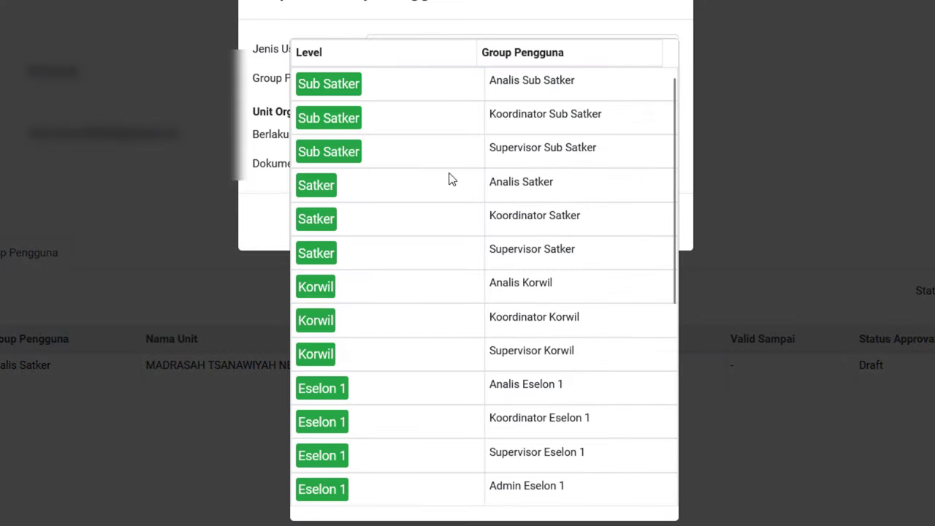
pyautogui.click(323, 223)
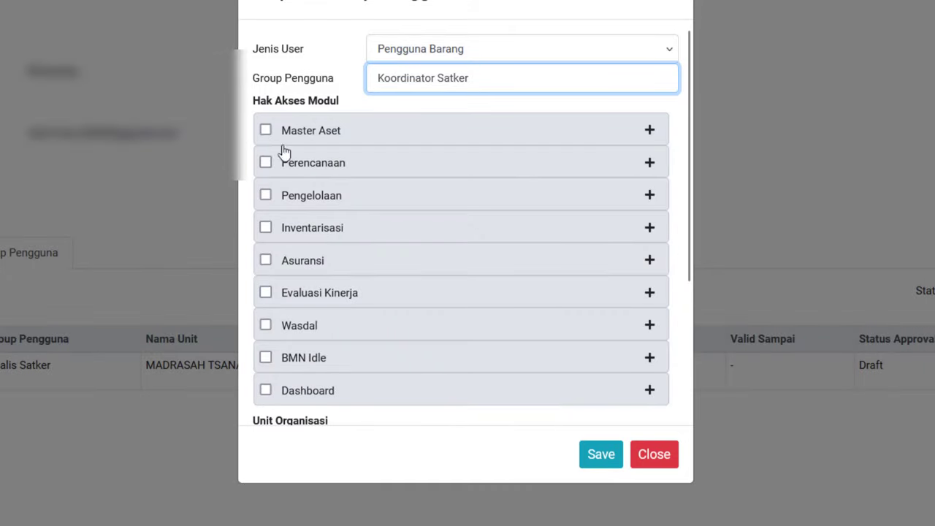
pyautogui.moveTo(688, 194); pyautogui.dragTo(692, 424)
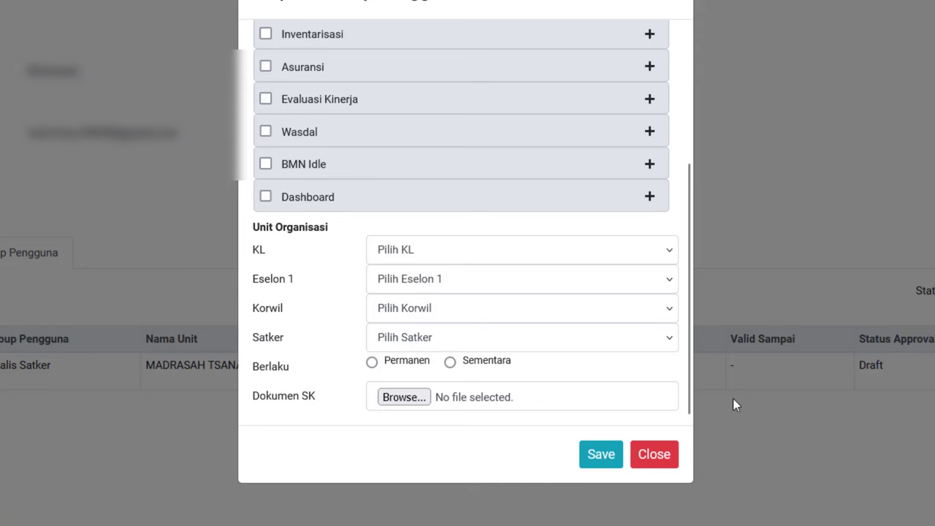
pyautogui.click(669, 456)
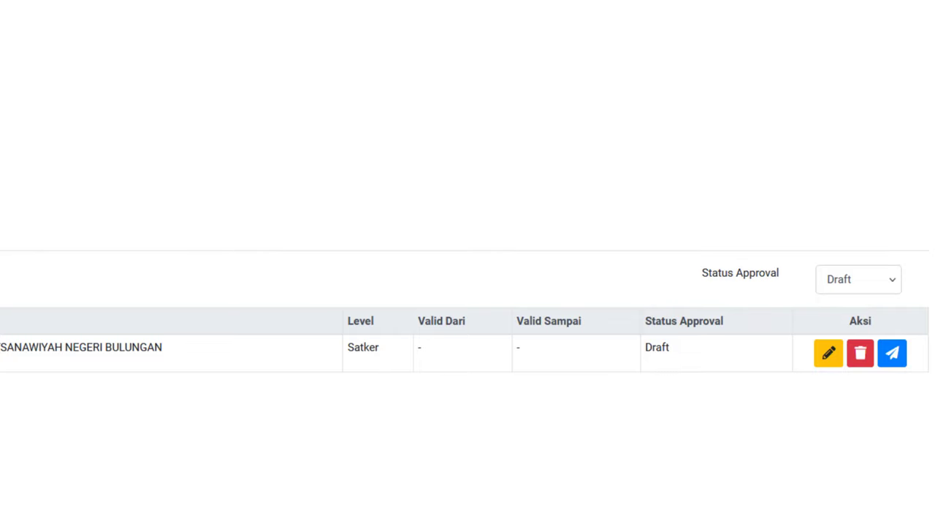
# - Switch to the registration guide document and open the account request reporting spreadsheet linked in point 9
pyautogui.moveTo(468, 519)
pyautogui.click(453, 501)
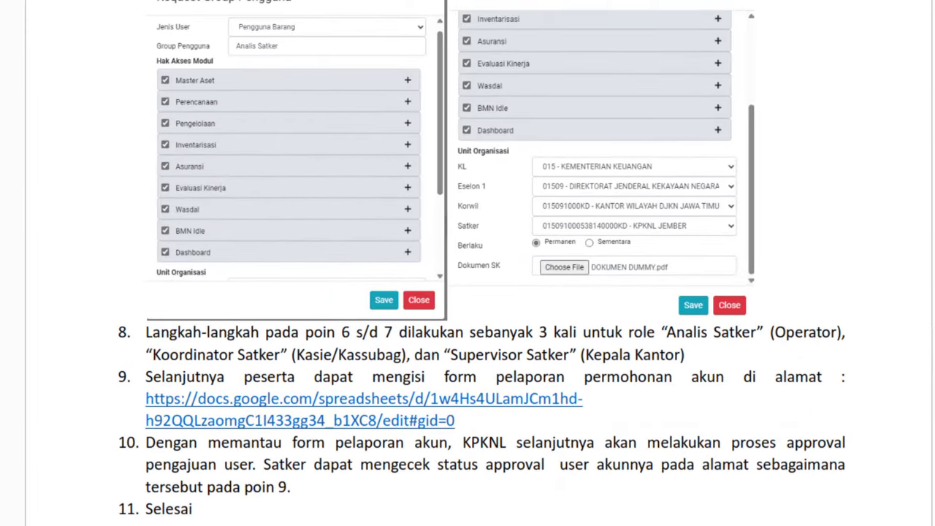
pyautogui.scroll(-3, 217, 172)
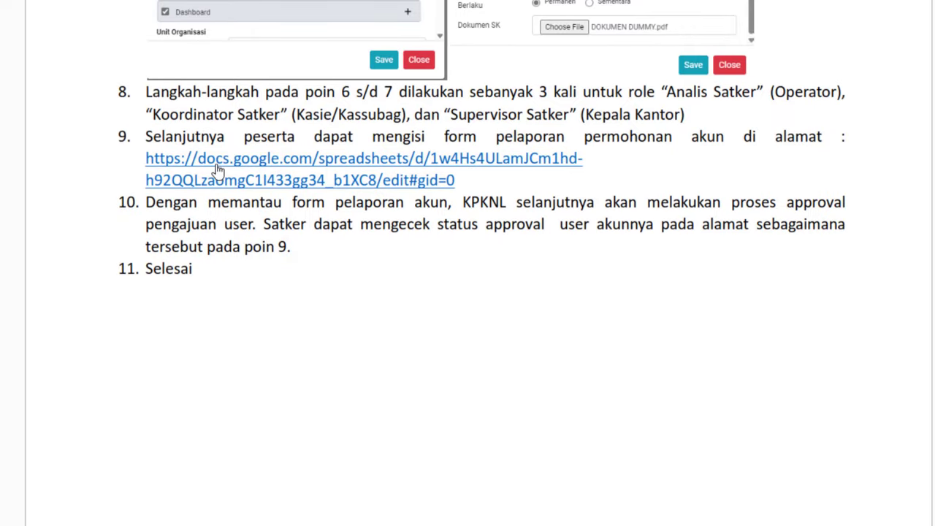
pyautogui.click(217, 172)
pyautogui.click(531, 220)
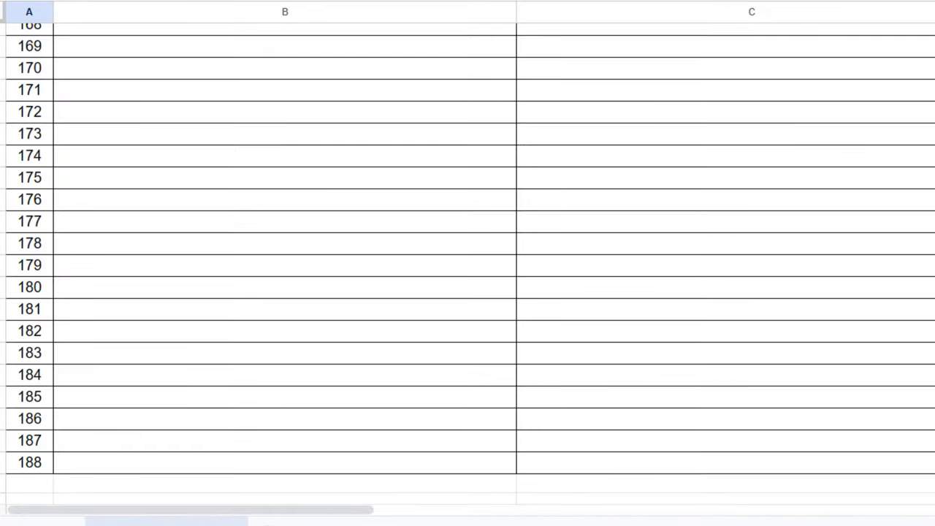
# - Examine the columns of the first empty row in the FORM PELAPORAN sheet, including the approval columns, and switch back to SIMAN V2
pyautogui.scroll(20, 468, 263)
pyautogui.scroll(3, 394, 292)
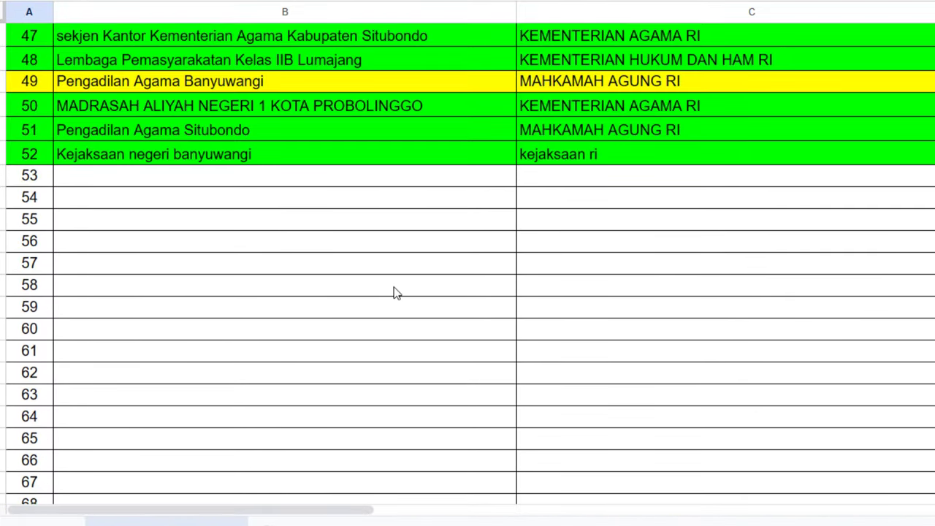
pyautogui.click(132, 183)
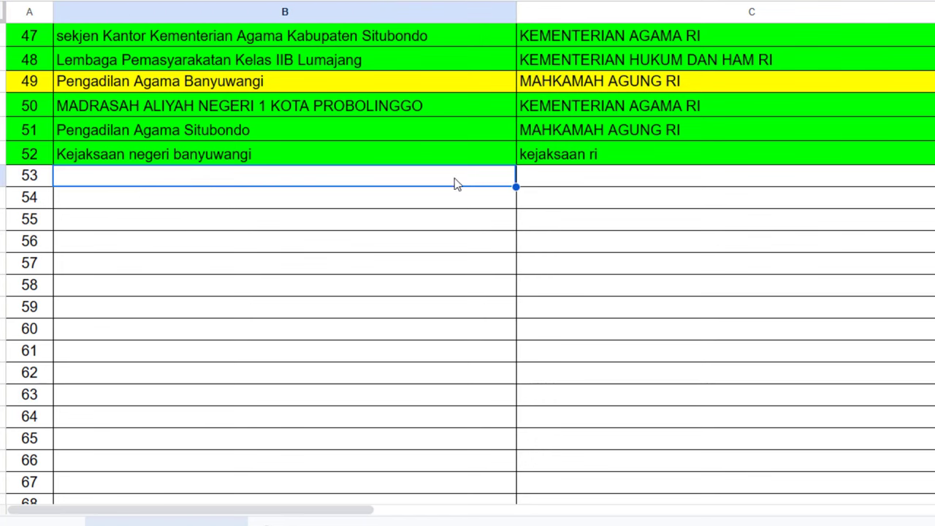
pyautogui.click(646, 191)
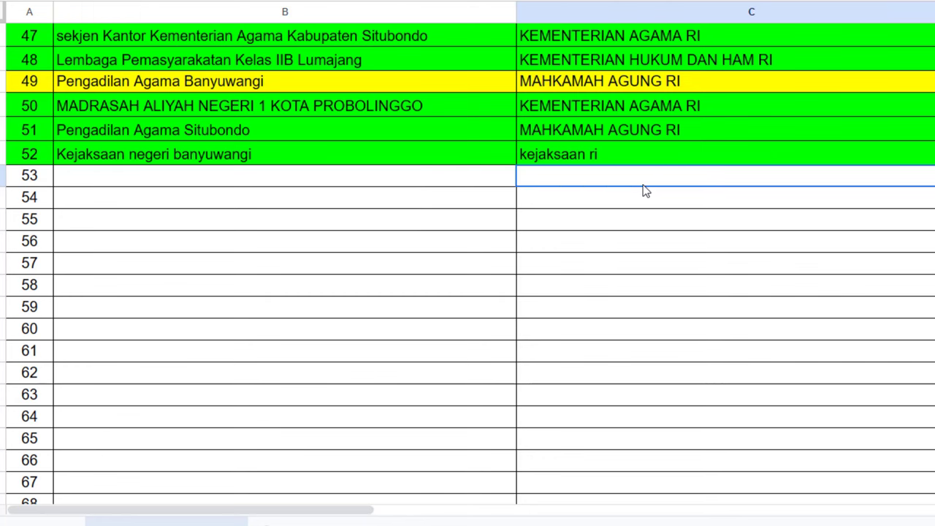
pyautogui.hscroll(15, 646, 191)
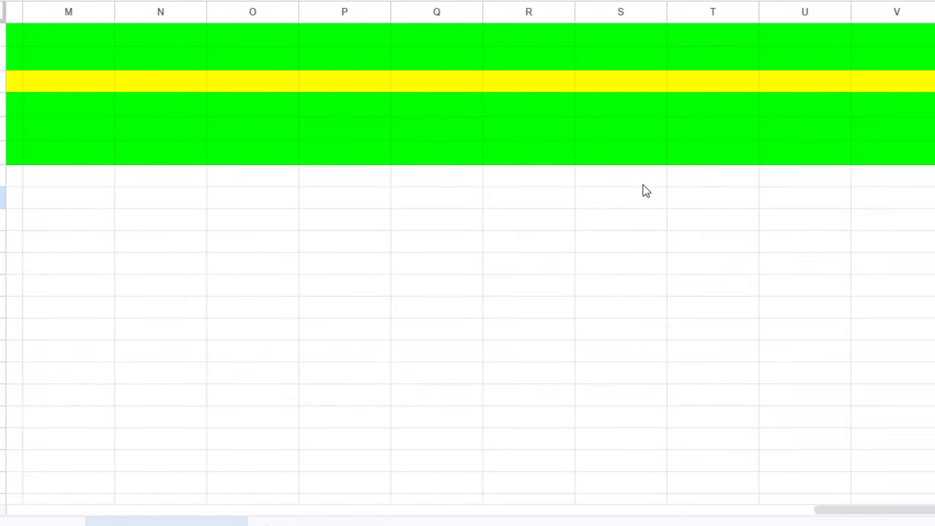
pyautogui.hscroll(-6, 646, 191)
pyautogui.scroll(-1, 646, 190)
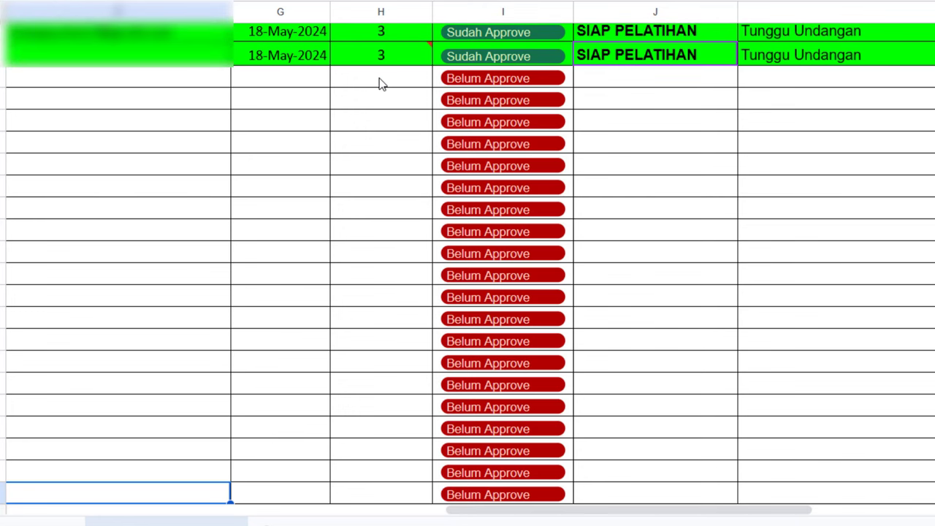
pyautogui.click(653, 86)
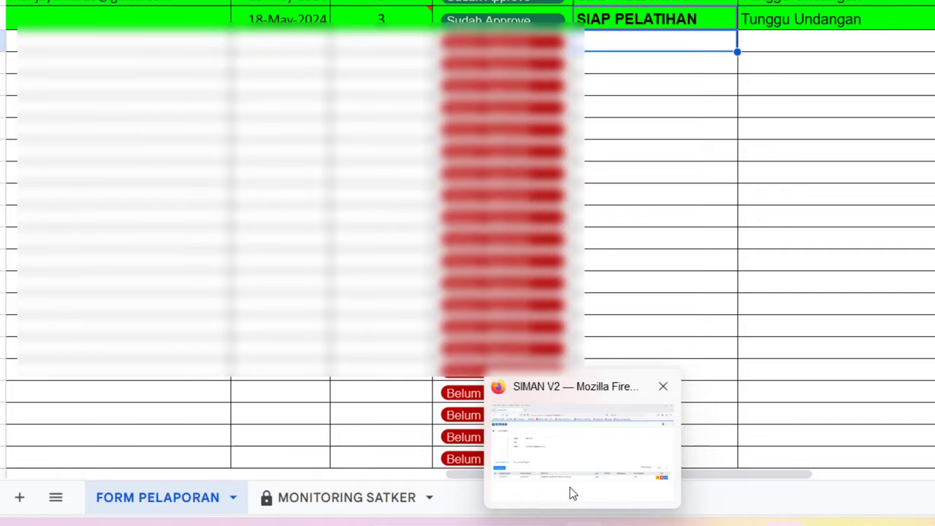
pyautogui.click(570, 487)
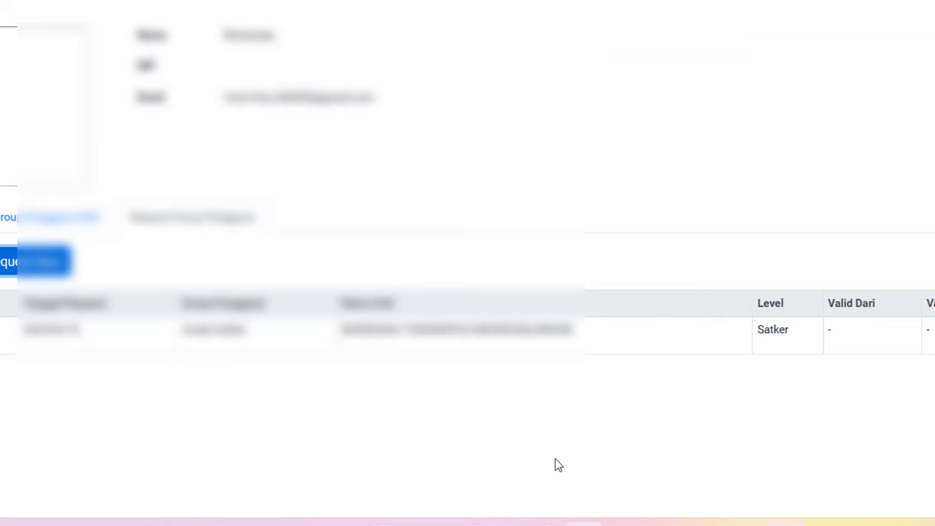